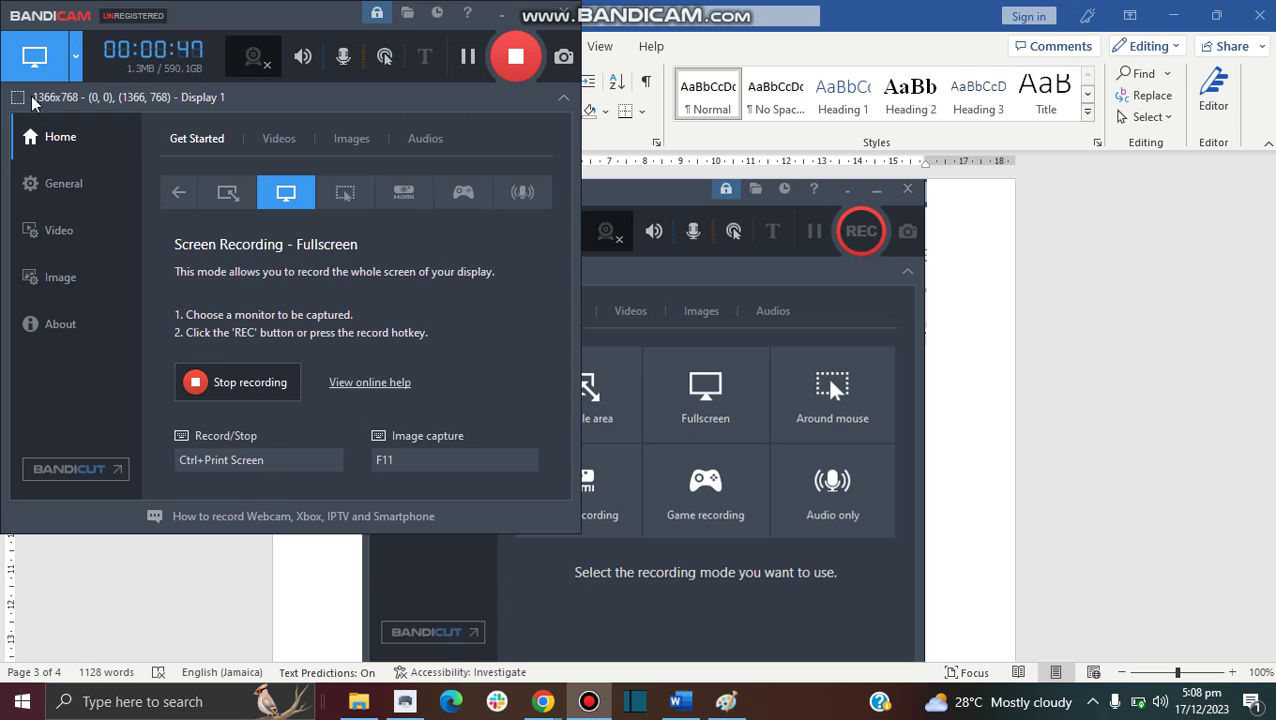
Examine the general options, including the output folder, and the home page's list of recorded videos
click(63, 182)
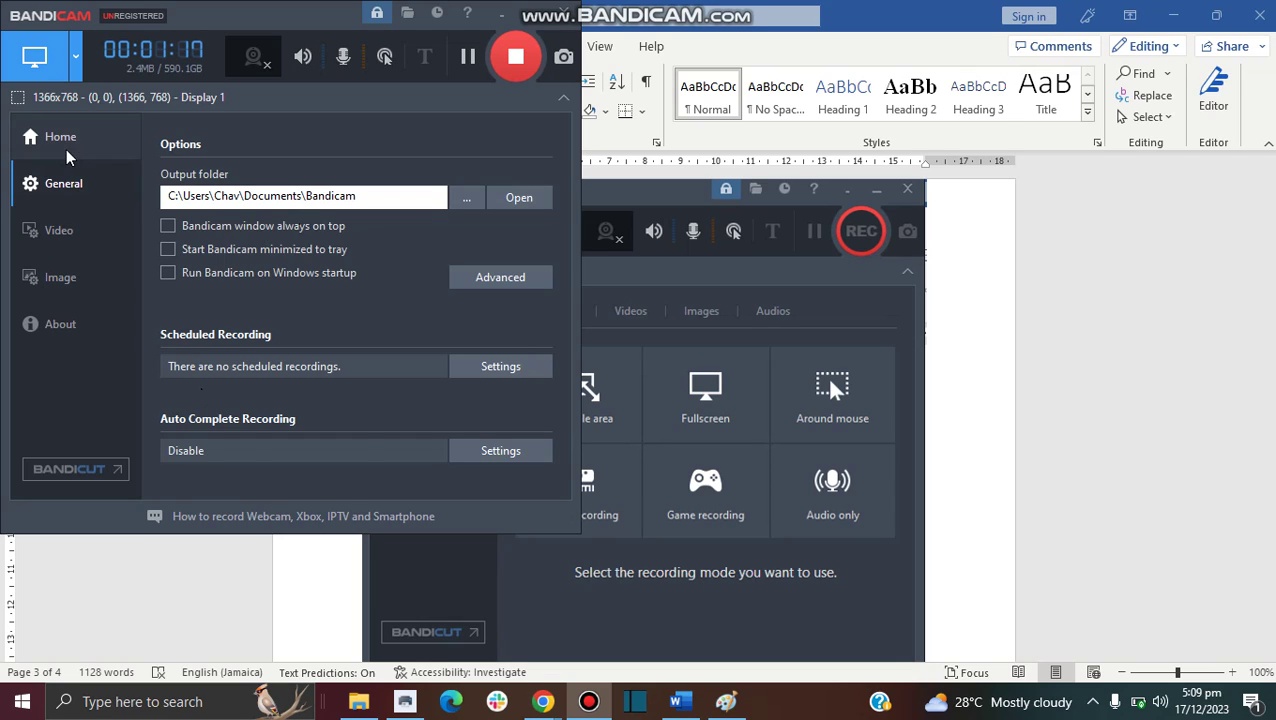
click(66, 149)
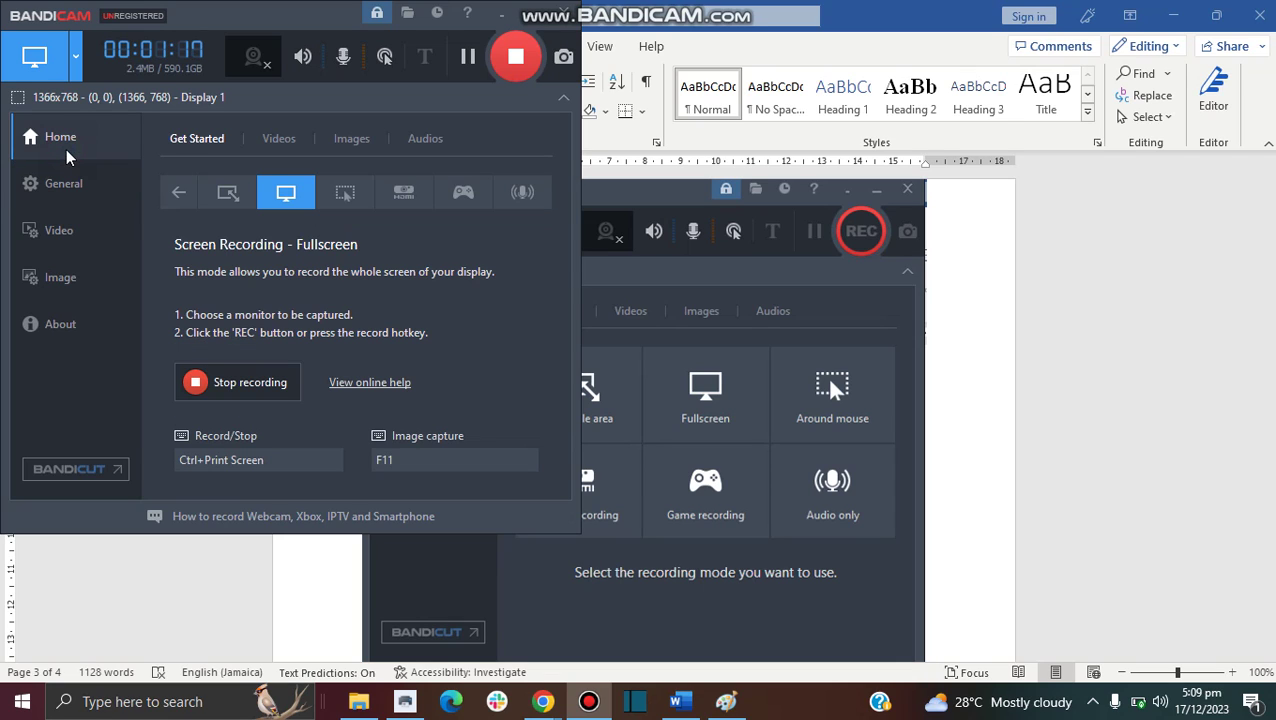
click(277, 143)
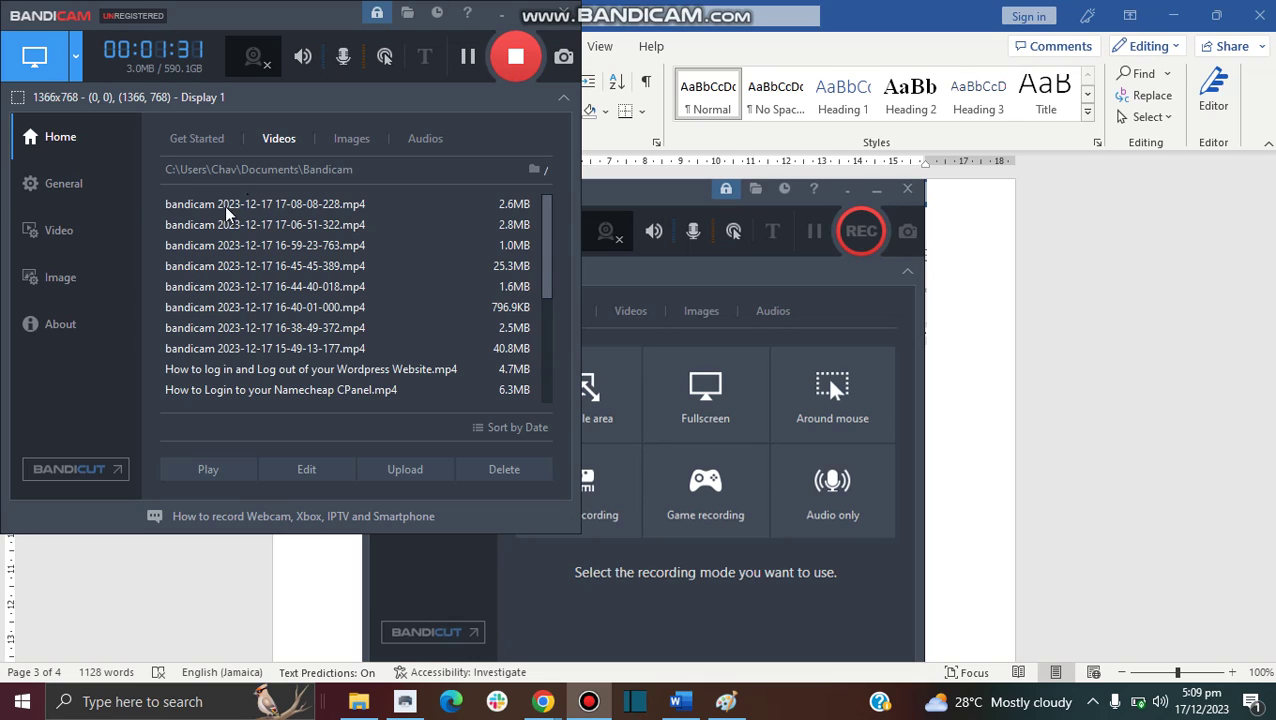
click(109, 193)
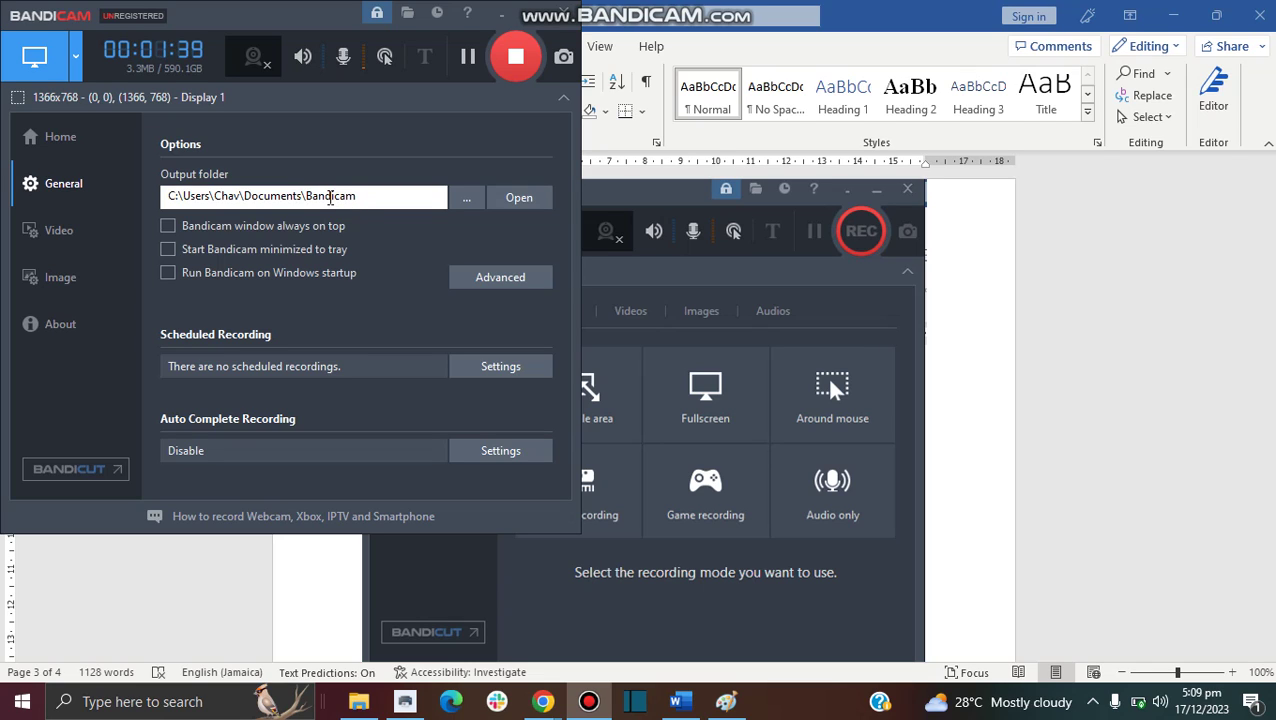
Examine the record/stop and pause hotkeys in the video settings and the image capture options
click(92, 233)
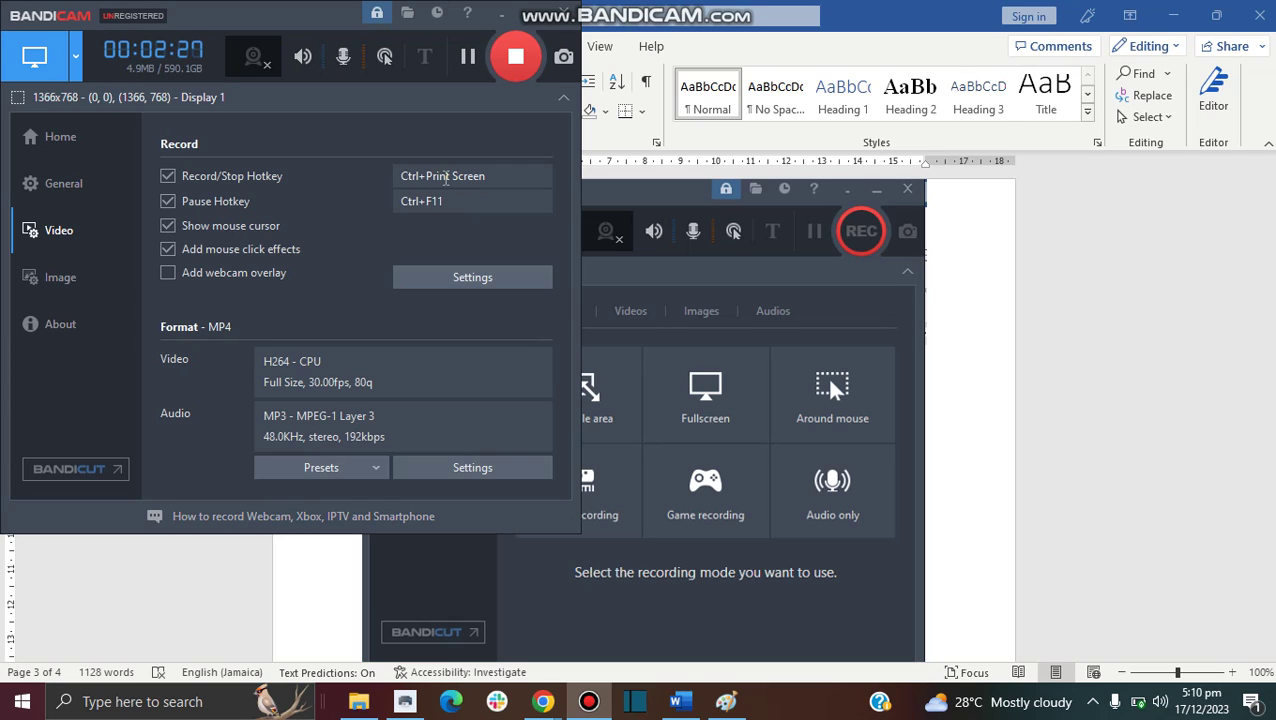
click(439, 177)
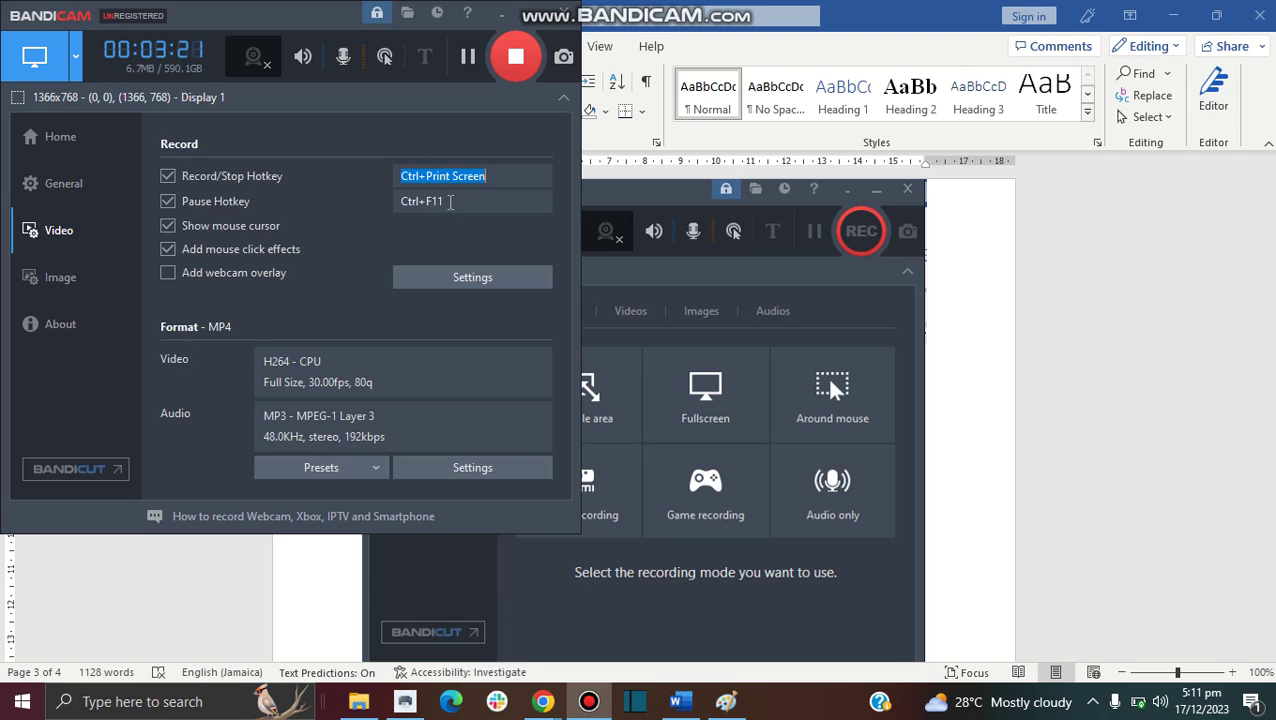
click(428, 201)
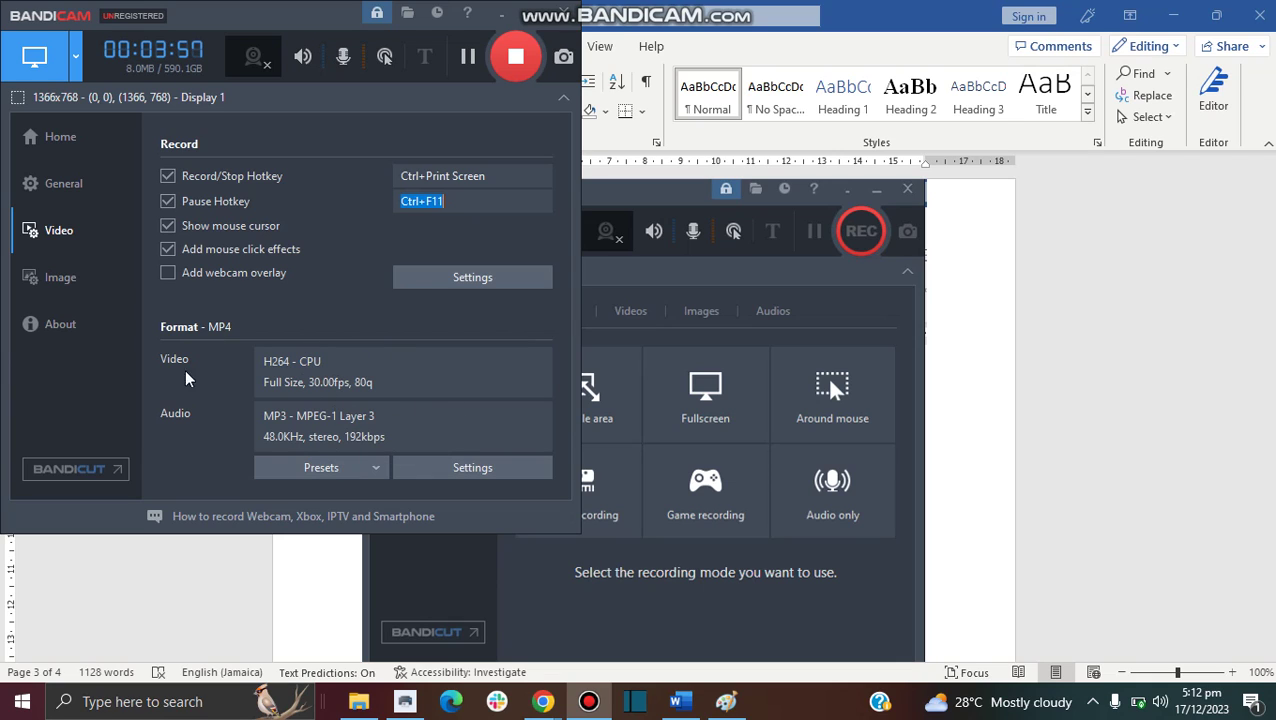
click(55, 284)
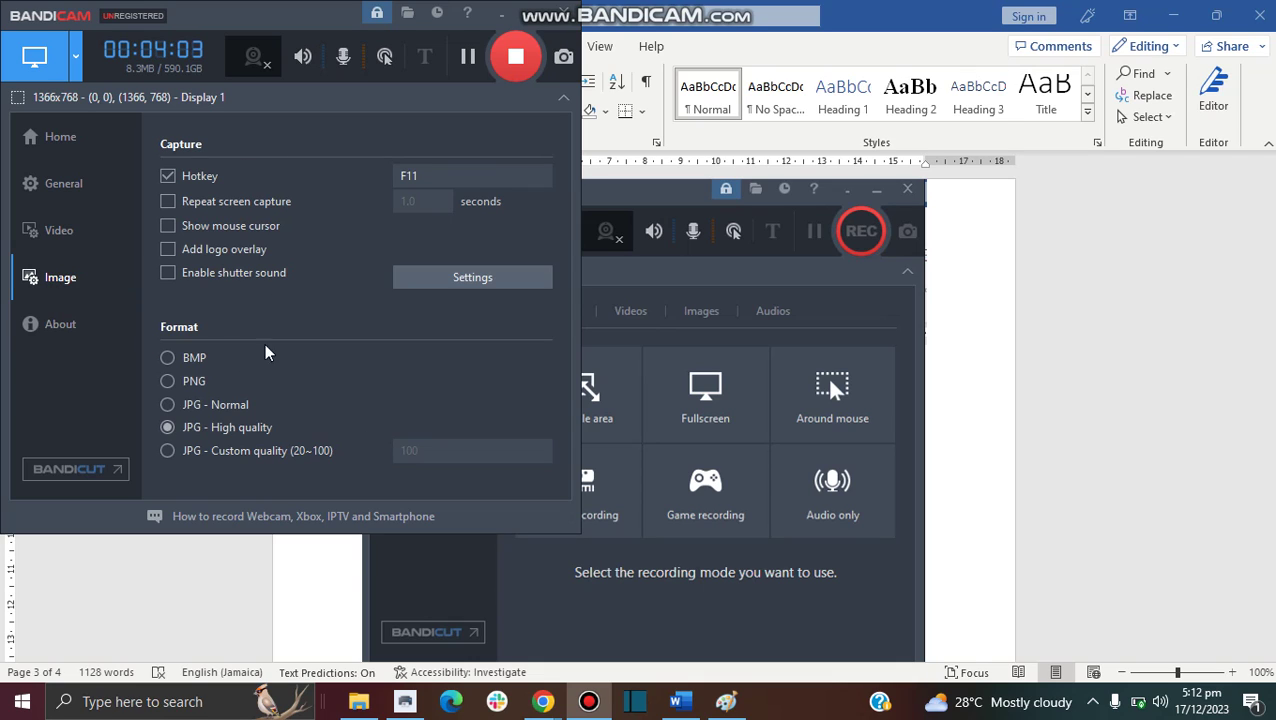
Return to the home page and toggle the recording microphone's mute on and off
click(62, 138)
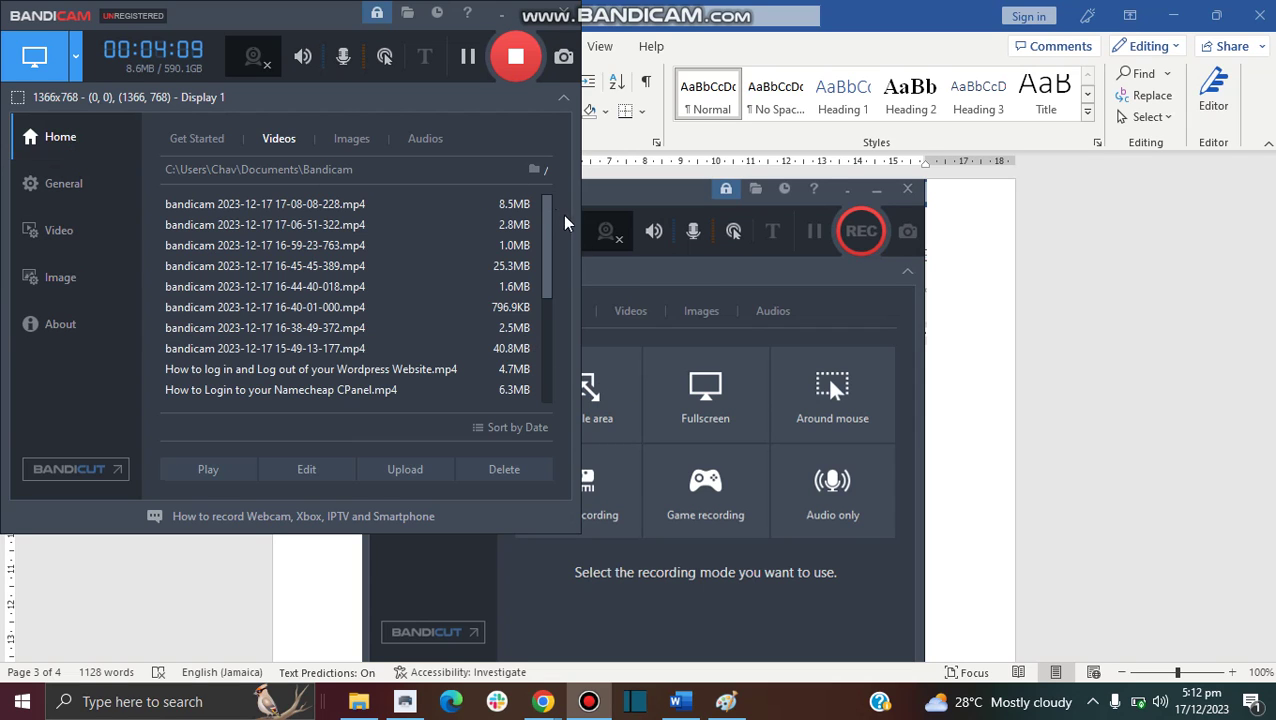
click(684, 293)
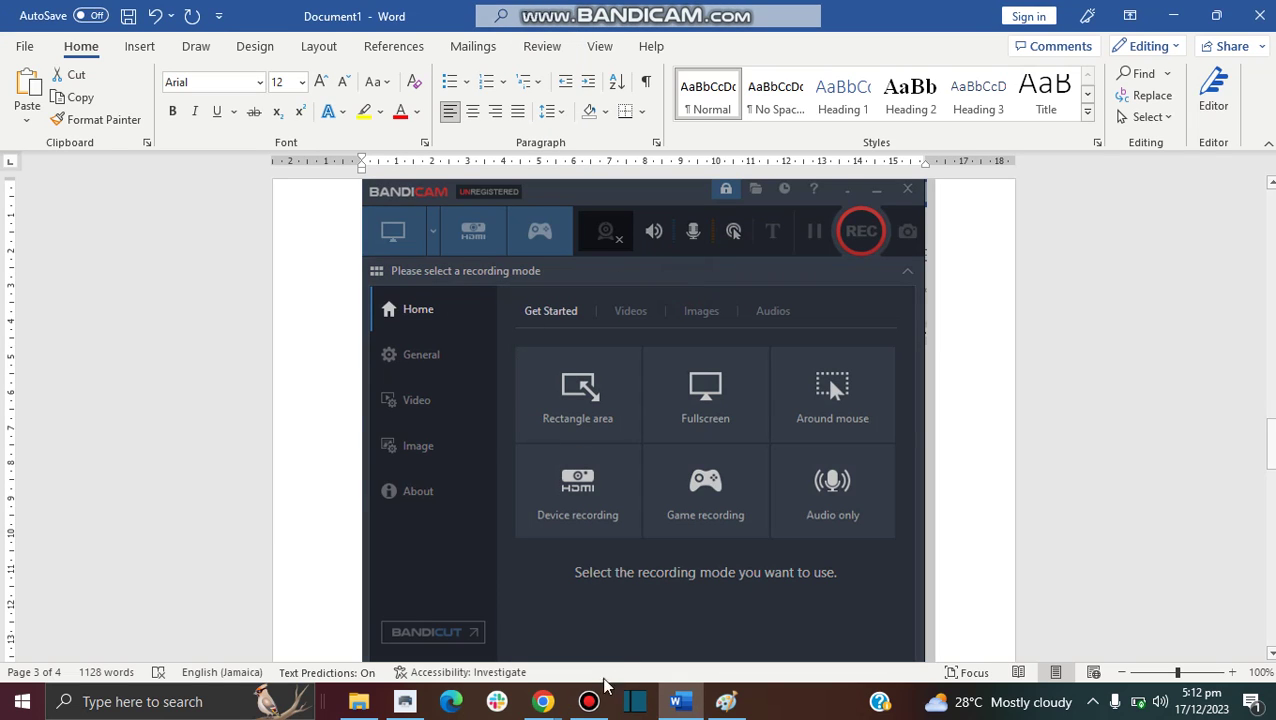
click(586, 703)
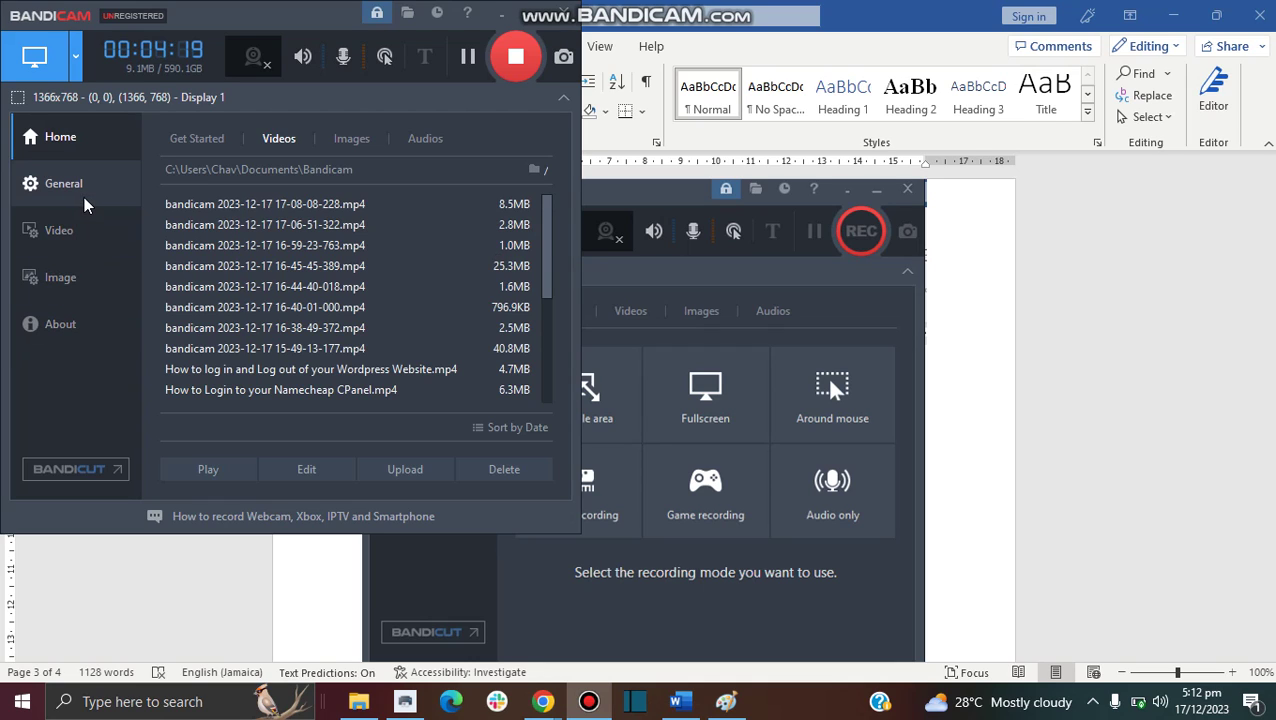
click(350, 57)
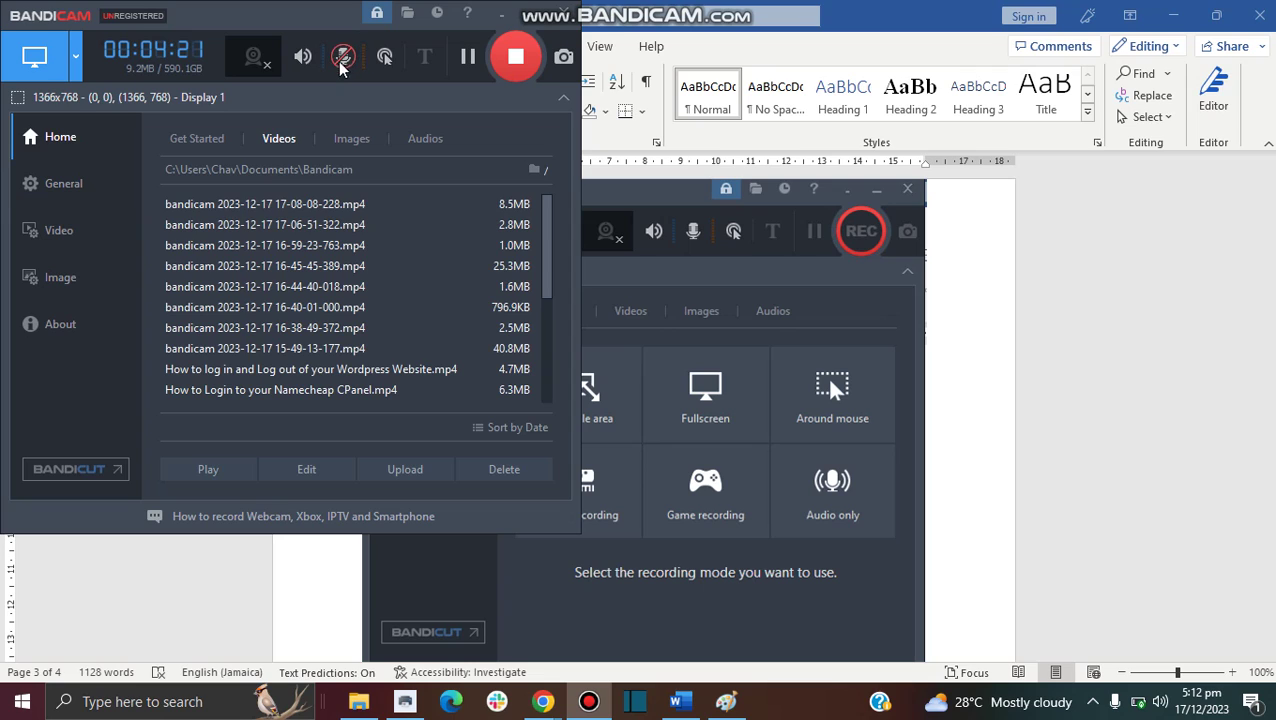
click(343, 57)
click(343, 57)
click(345, 72)
click(338, 58)
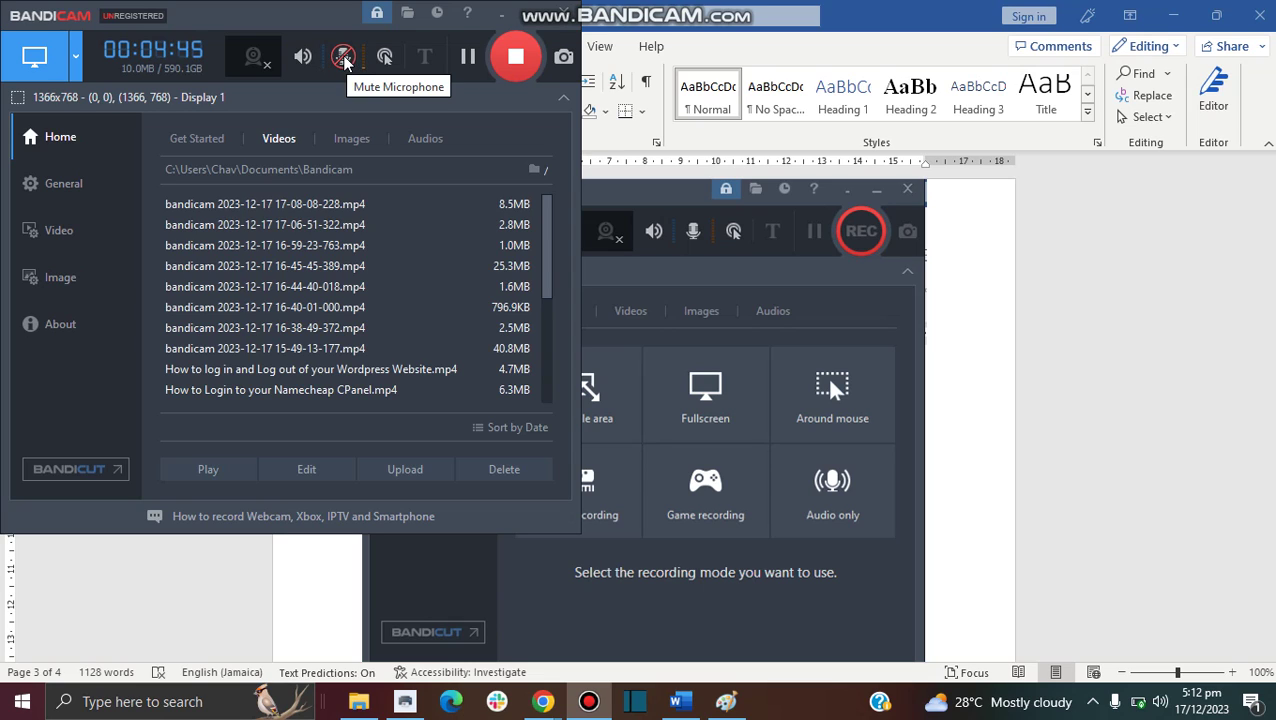
click(343, 58)
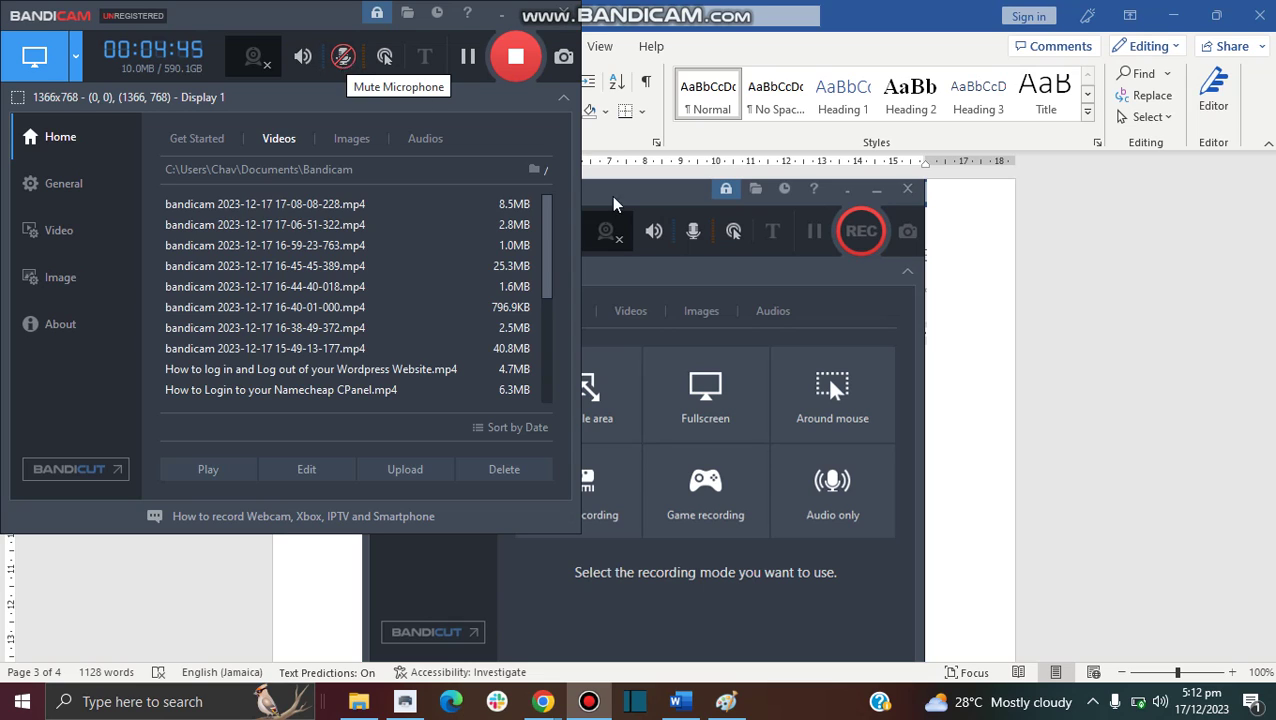
Switch to the Word document and examine its pictures of the recording modes and the sound device settings
click(888, 302)
scroll(888, 302, down, 10)
scroll(889, 300, up, 5)
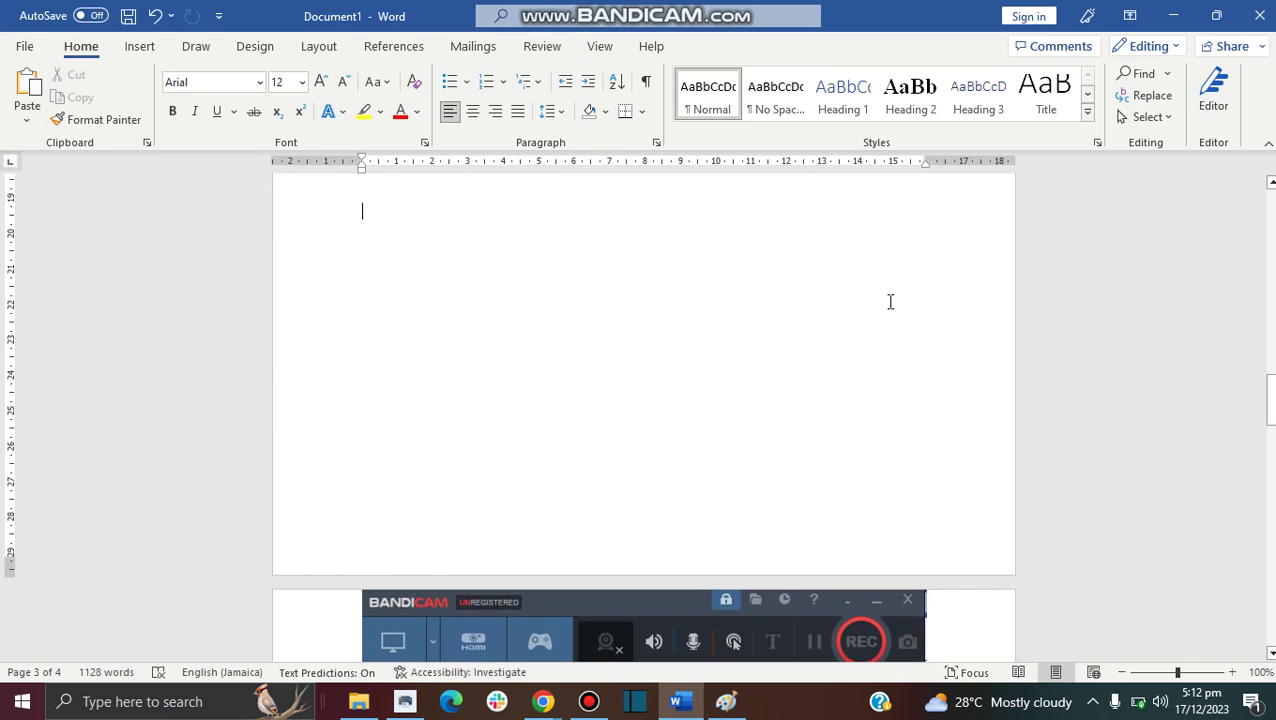
scroll(889, 300, down, 10)
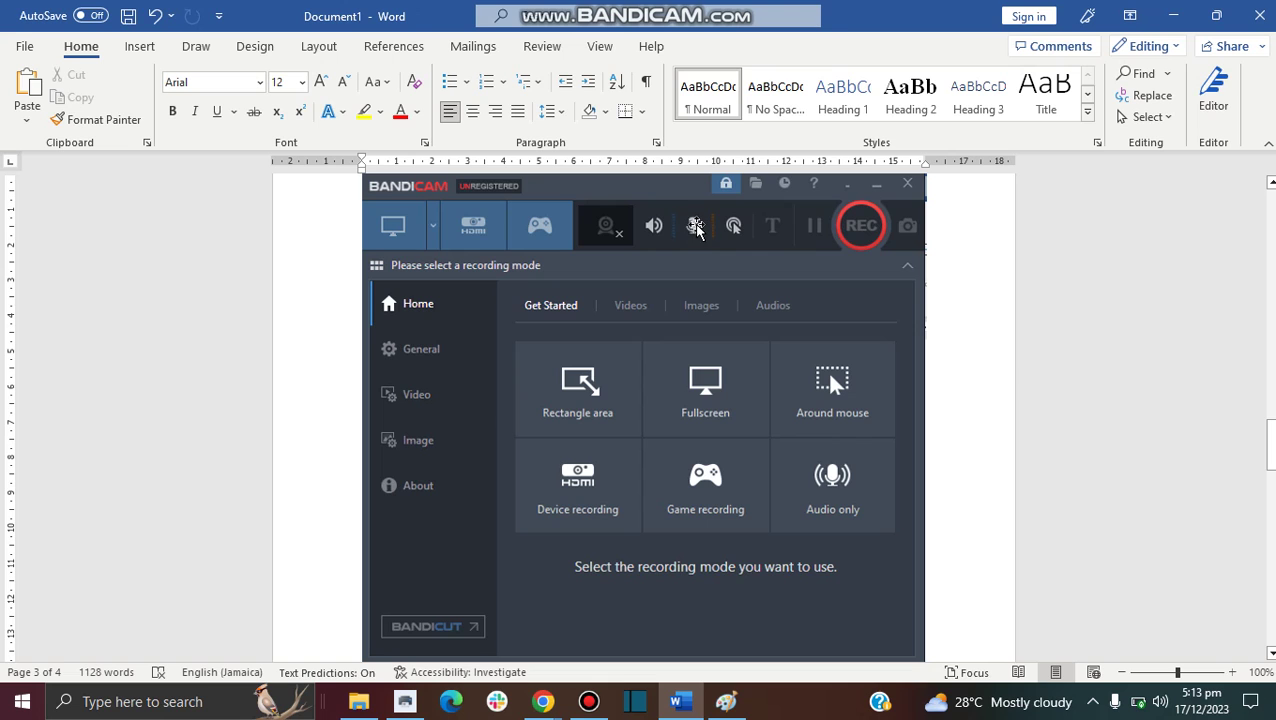
drag(1271, 445, 1271, 511)
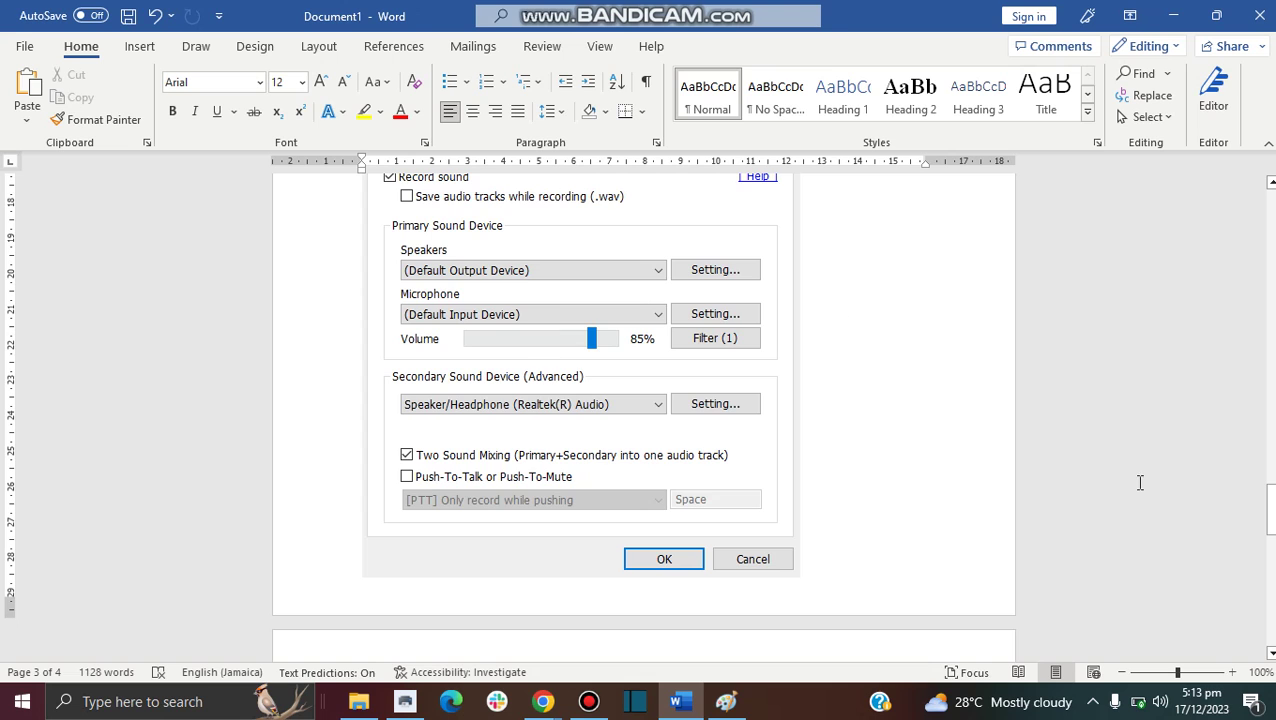
drag(1269, 508, 1269, 448)
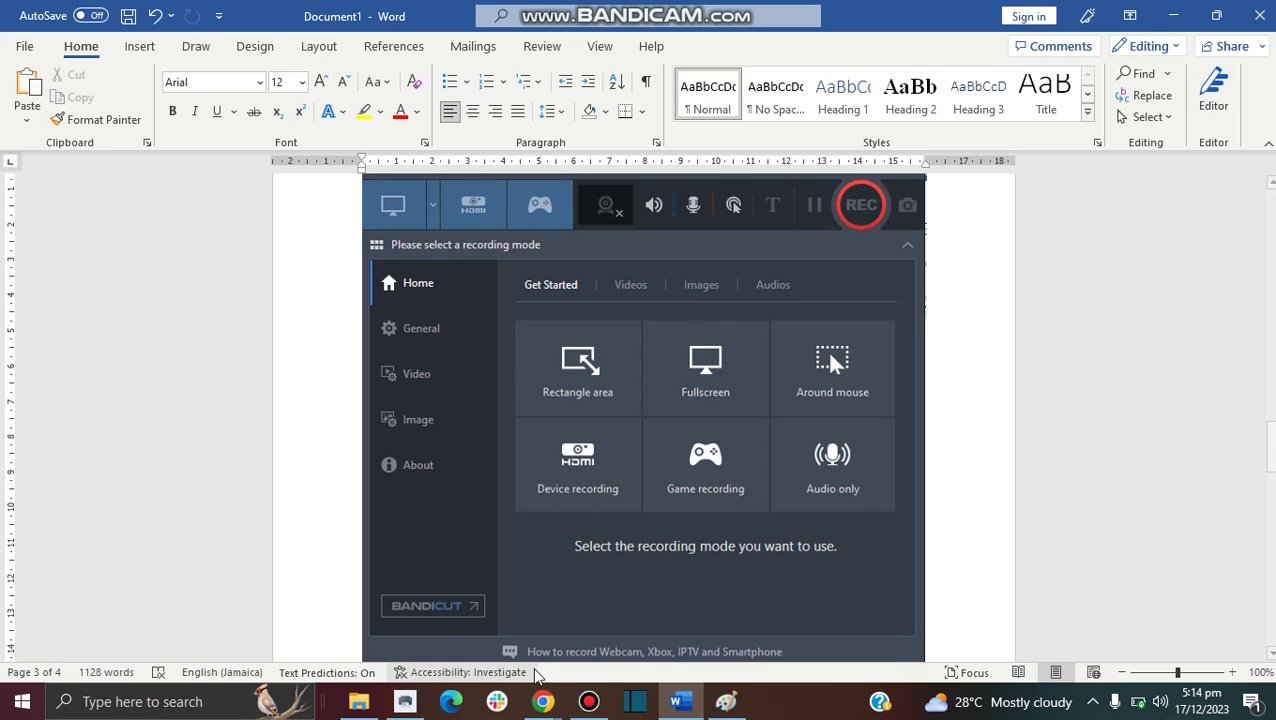
Switch back to Bandicam and dismiss the low battery notification
click(588, 701)
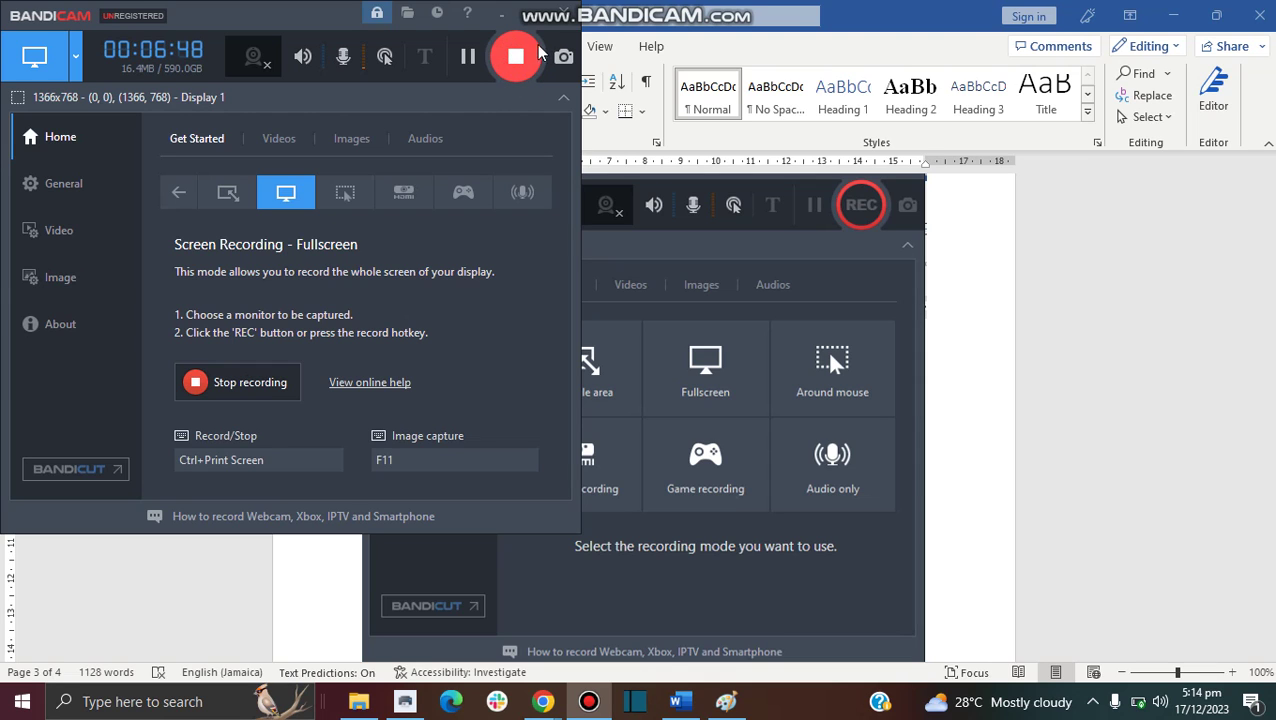
click(510, 63)
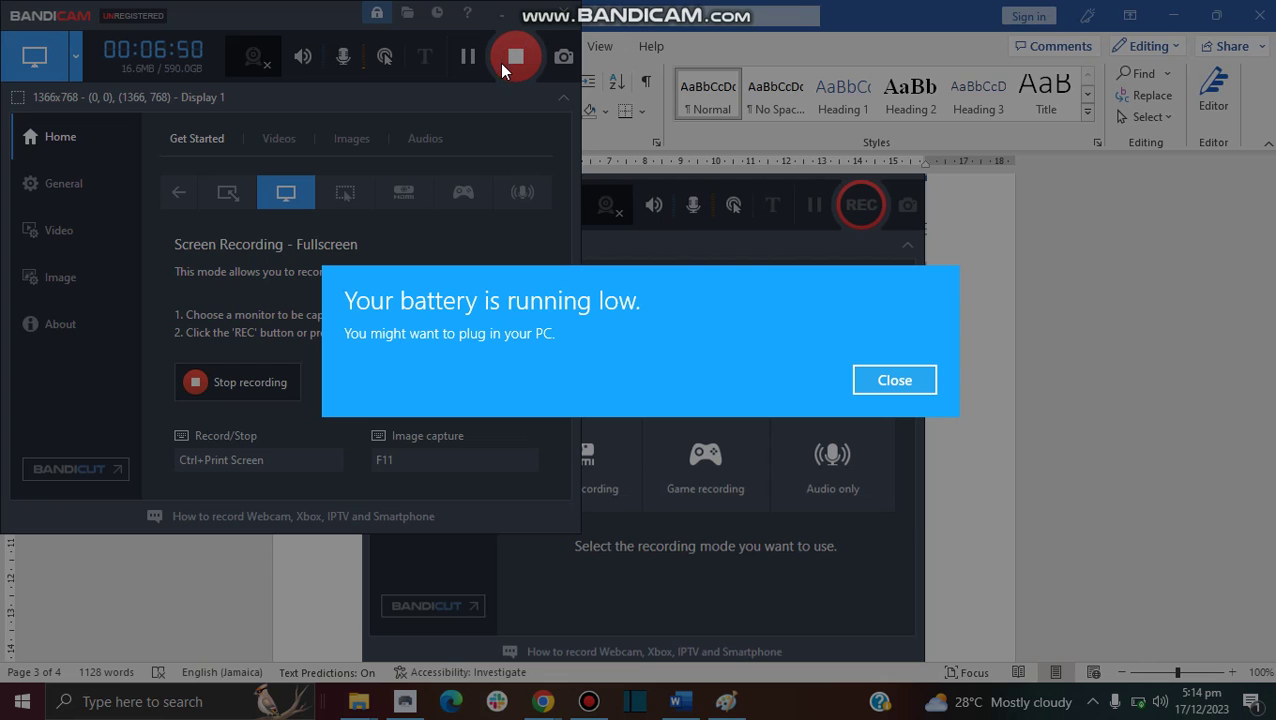
click(906, 372)
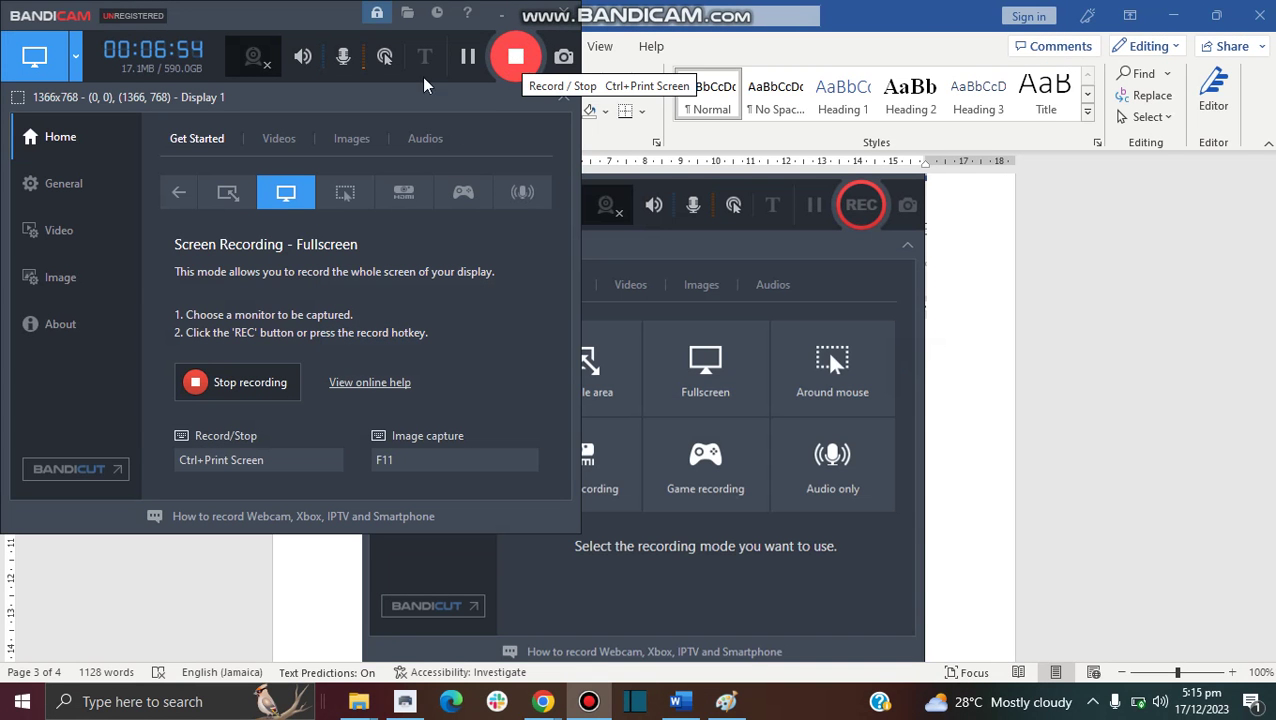
Review the video recording hotkeys and the home page's lists of recorded audio, images and videos
click(58, 228)
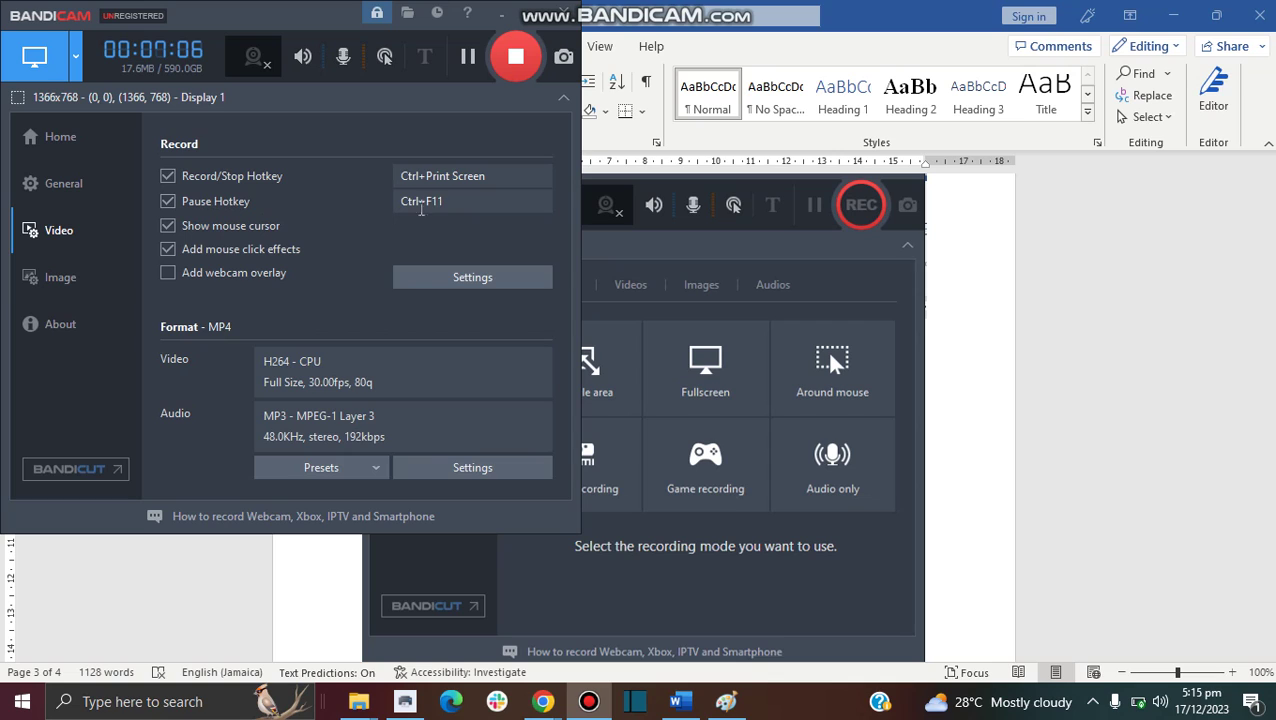
click(72, 143)
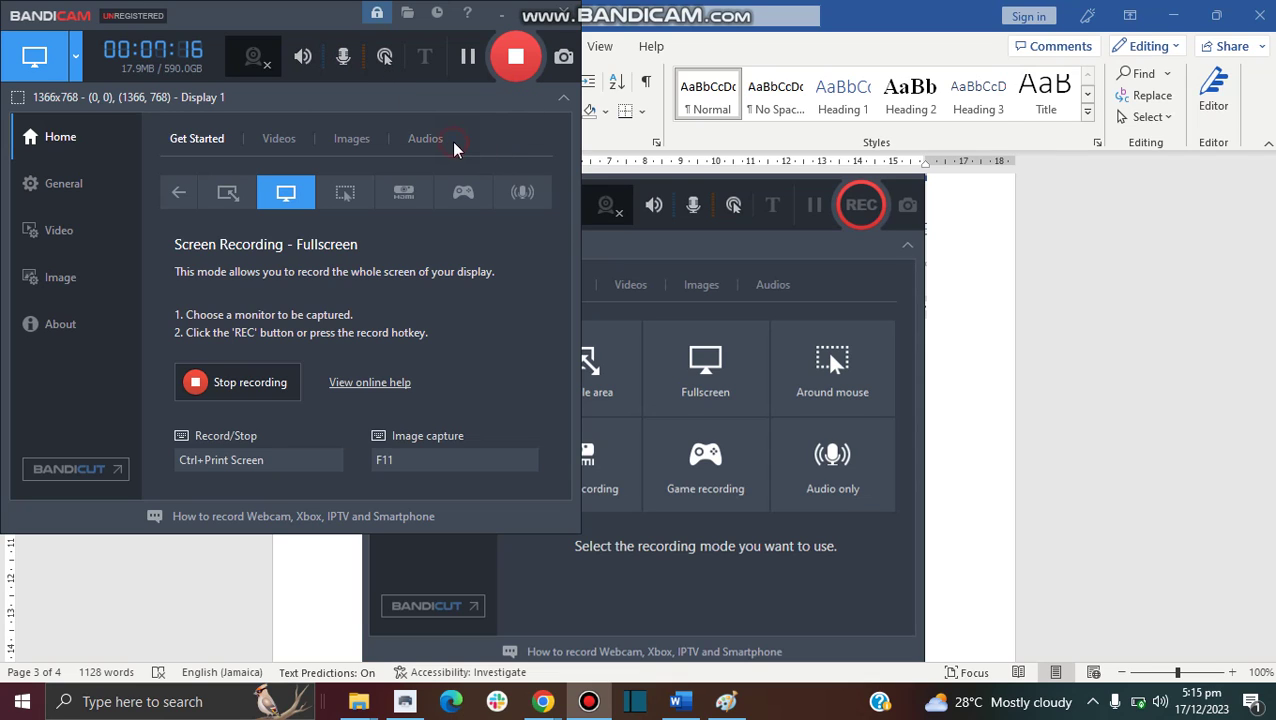
click(425, 139)
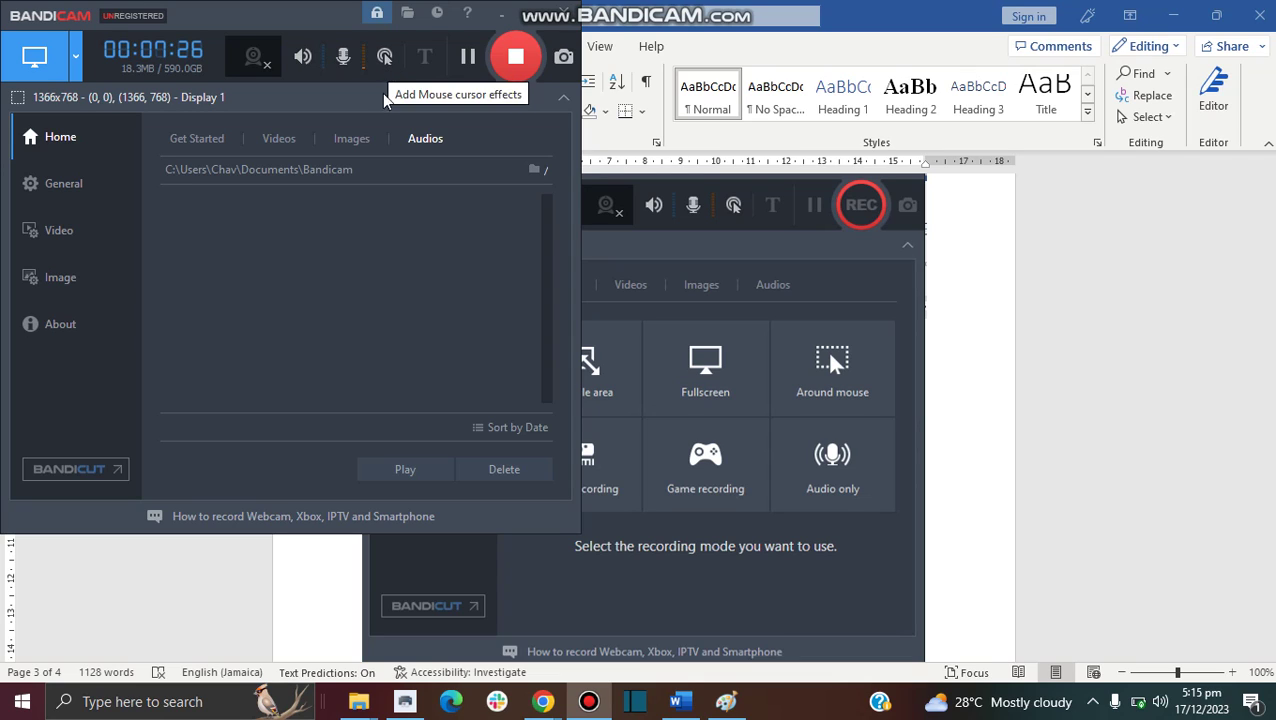
click(367, 136)
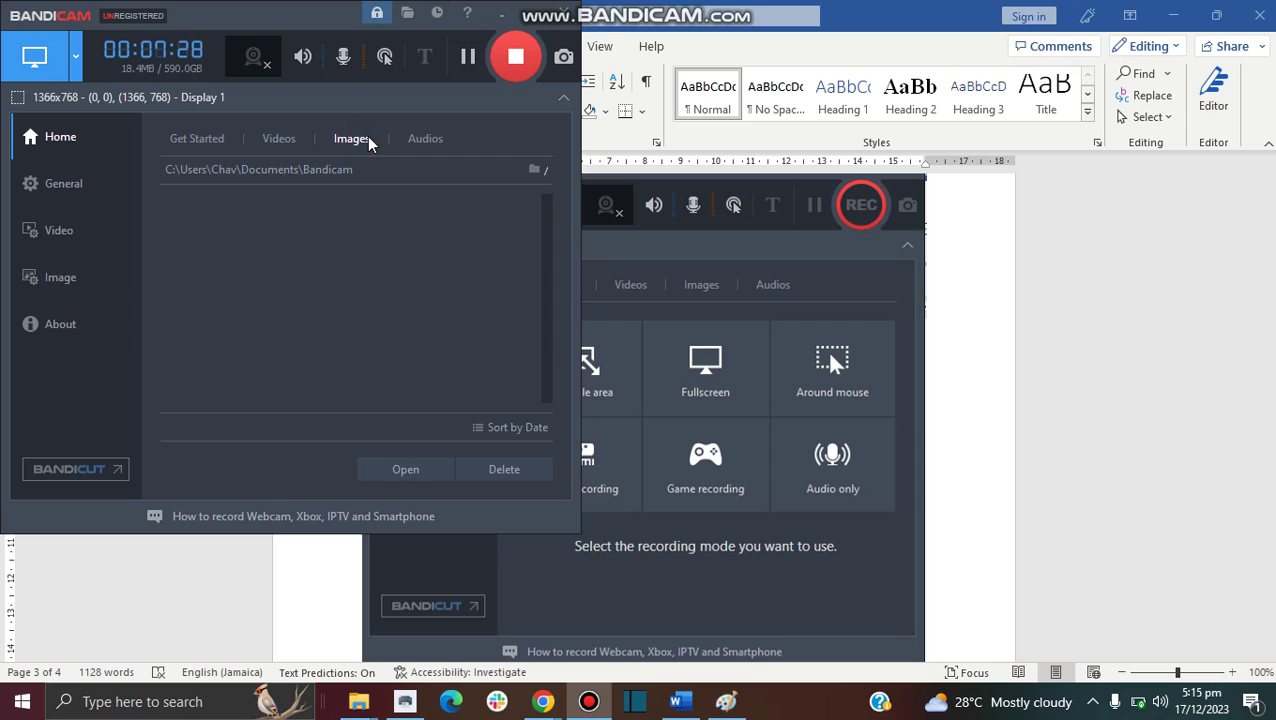
click(418, 139)
click(281, 145)
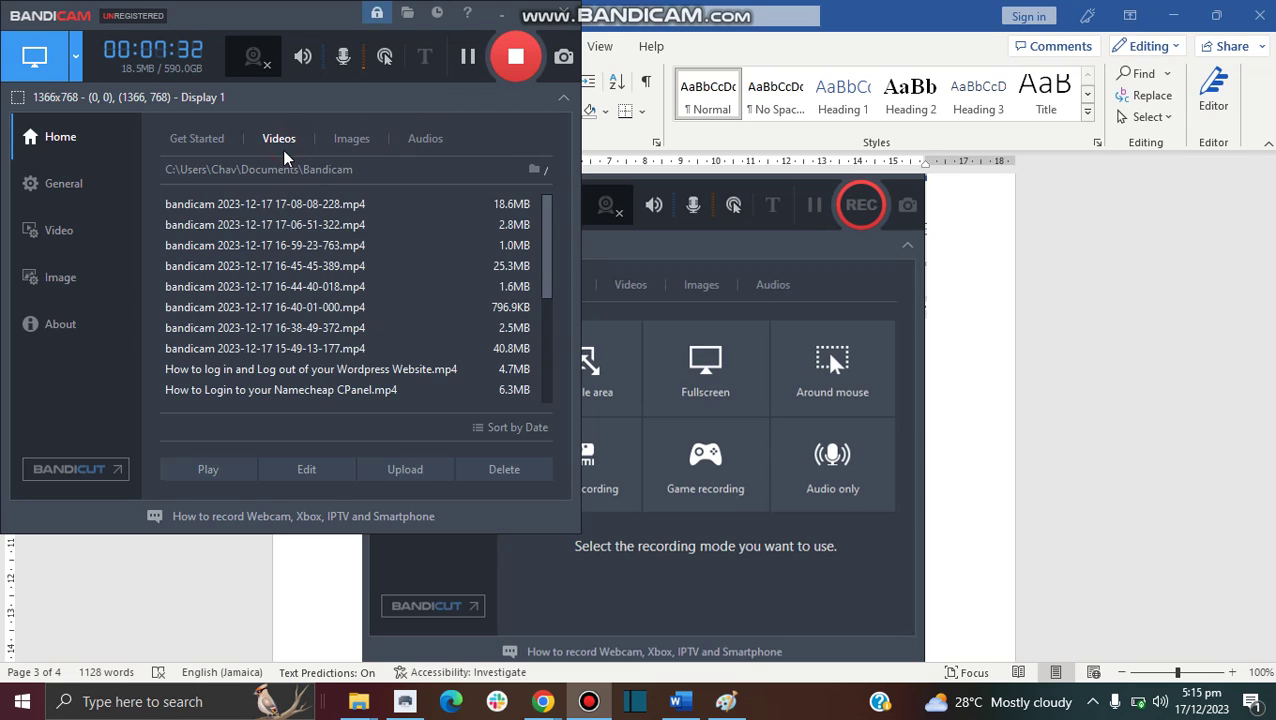
click(425, 140)
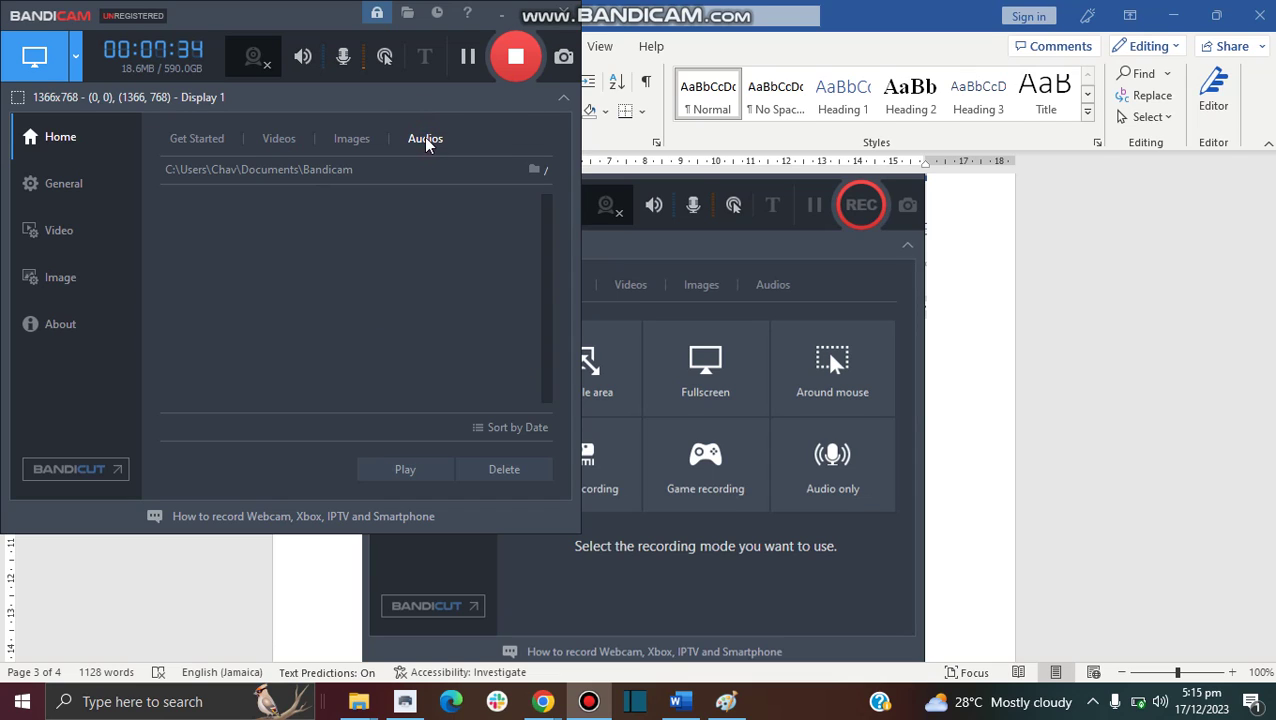